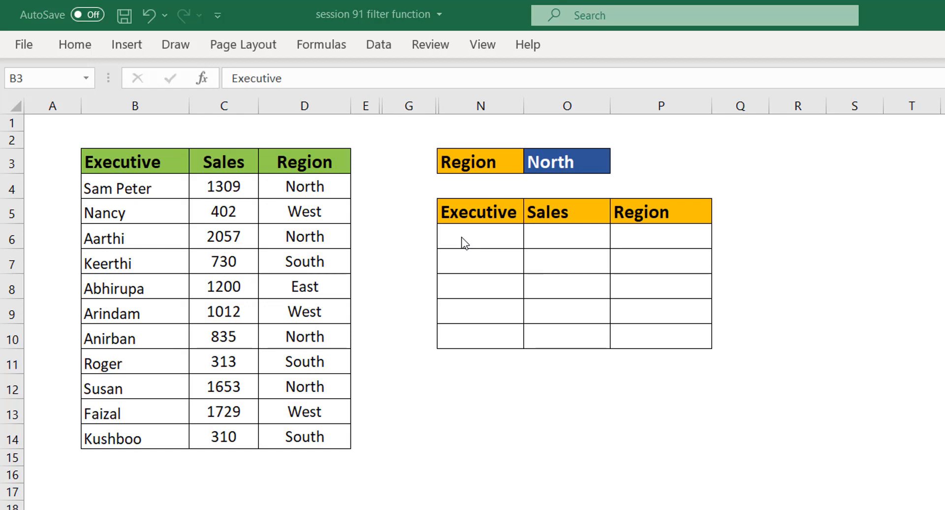
Step: Turn on header filters for the Executive, Sales and Region table in B3:D14, toggling them off and on again
key("ctrl+a")
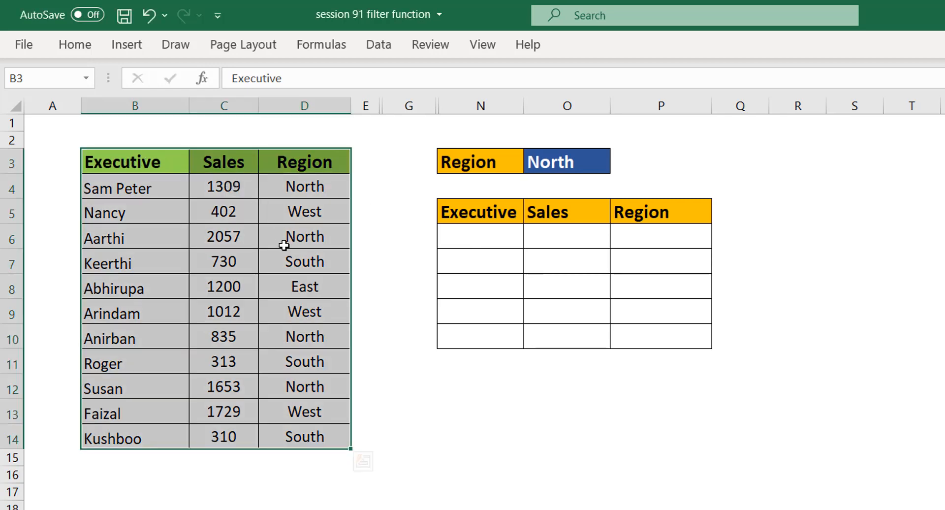
key("ctrl+shift+l")
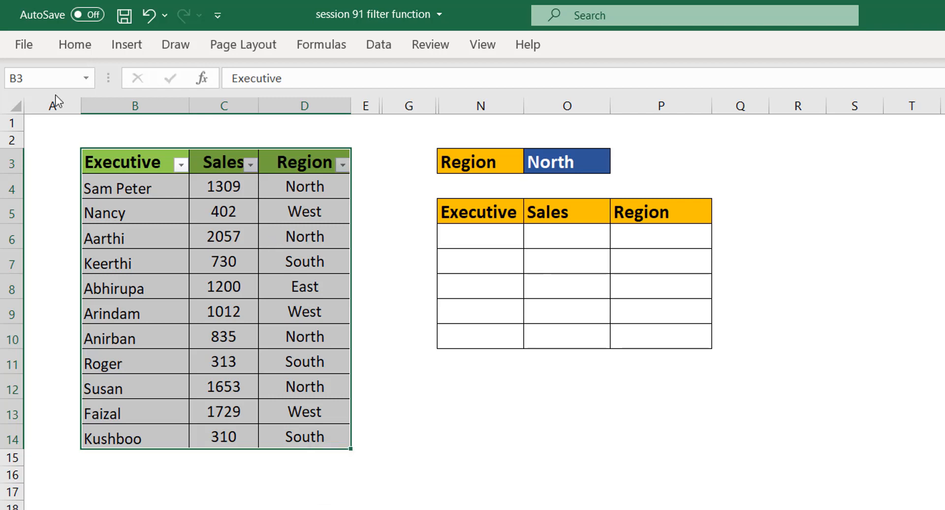
left_click(75, 44)
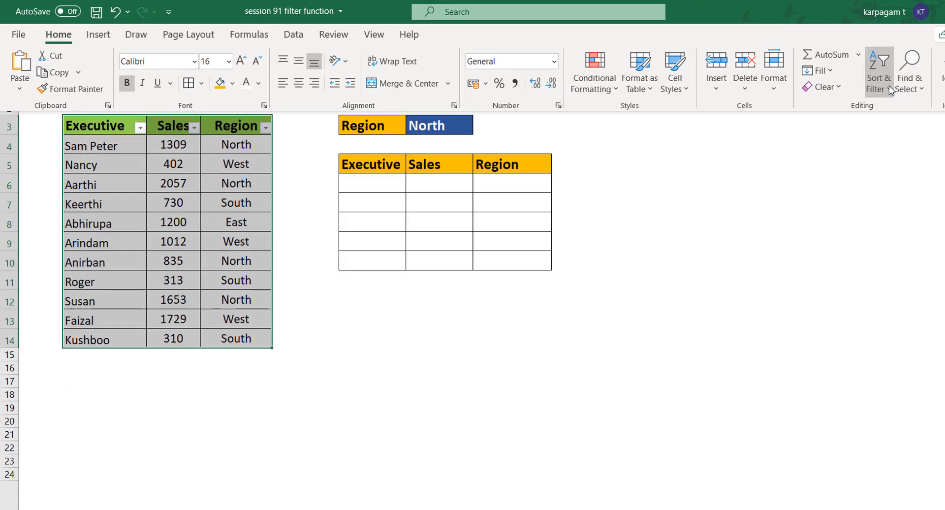
left_click(890, 87)
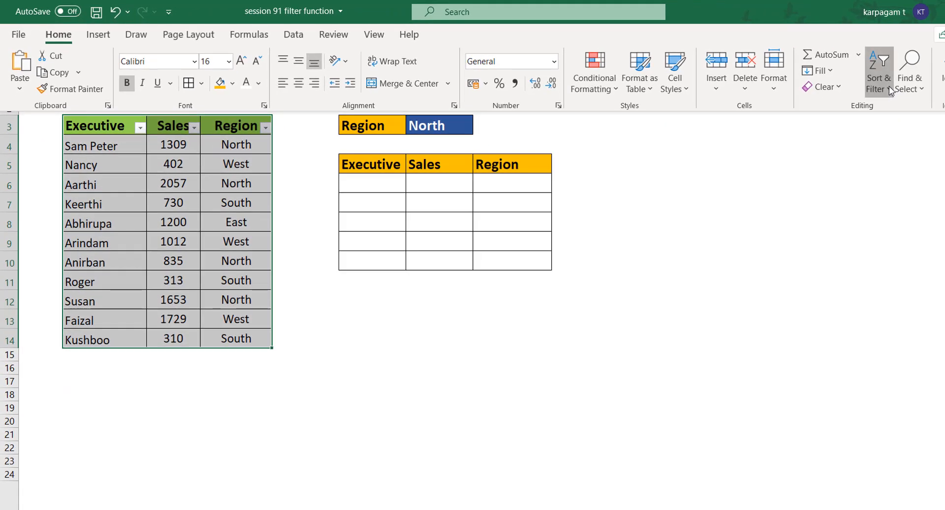
left_click(886, 170)
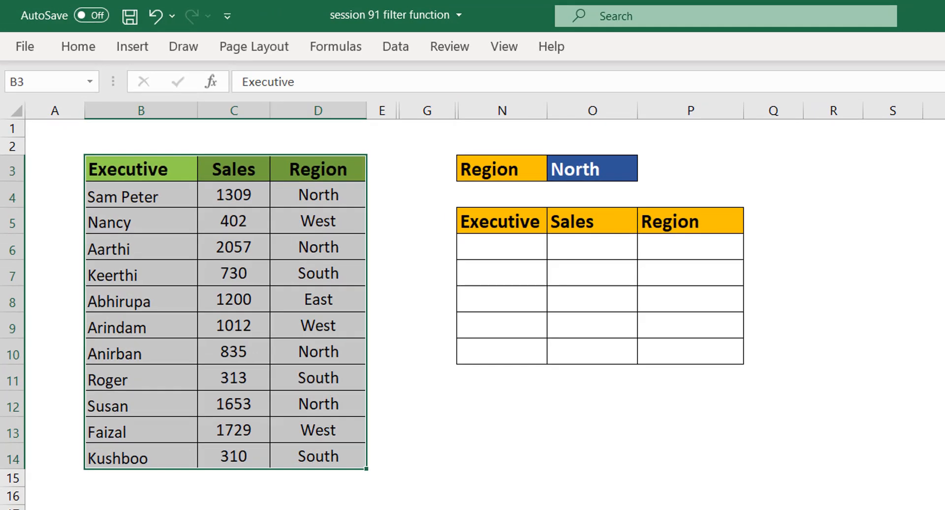
key("ctrl+shift+l")
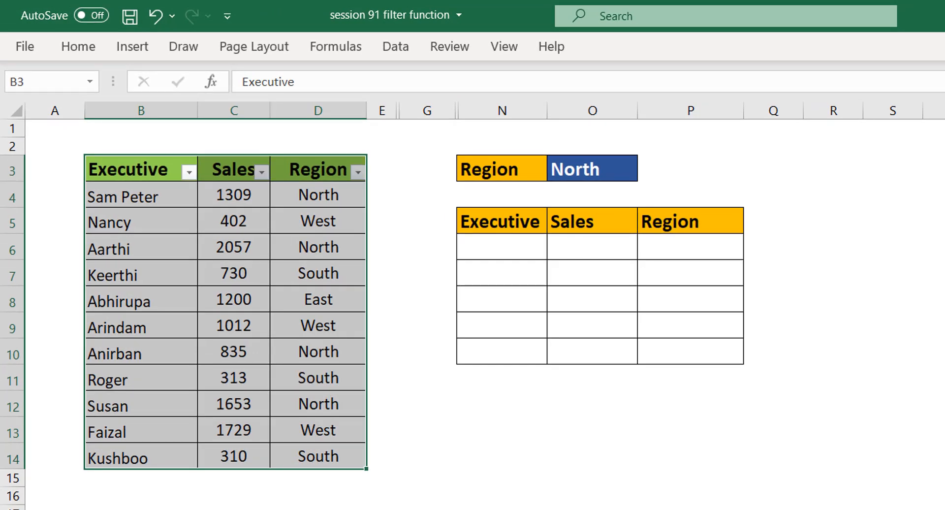
Step: Filter the source table's Region column to South only, and reselect all regions to restore every row
left_click(448, 446)
left_click(358, 172)
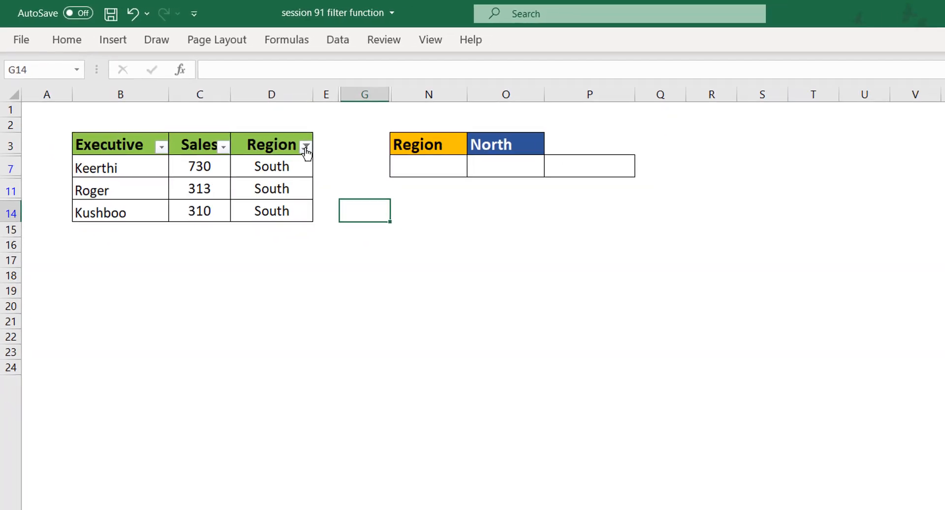
left_click(306, 146)
left_click(144, 335)
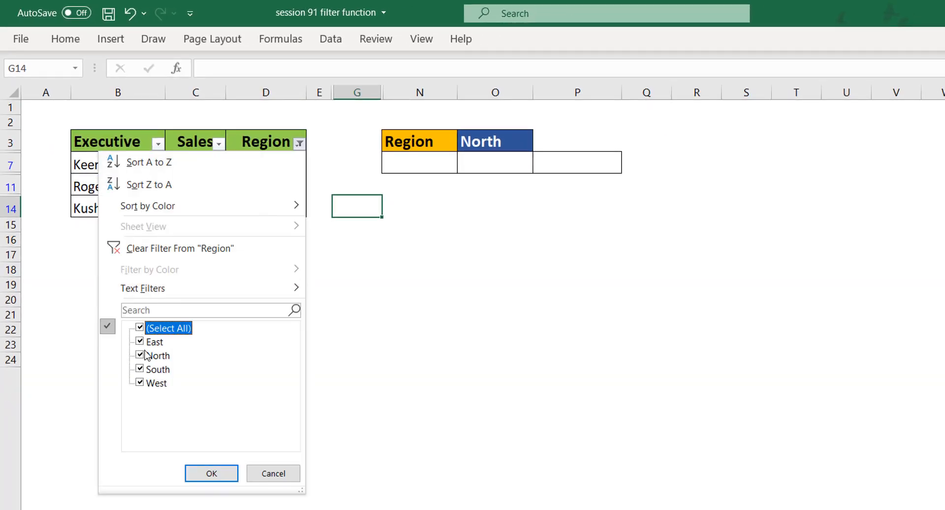
left_click(226, 473)
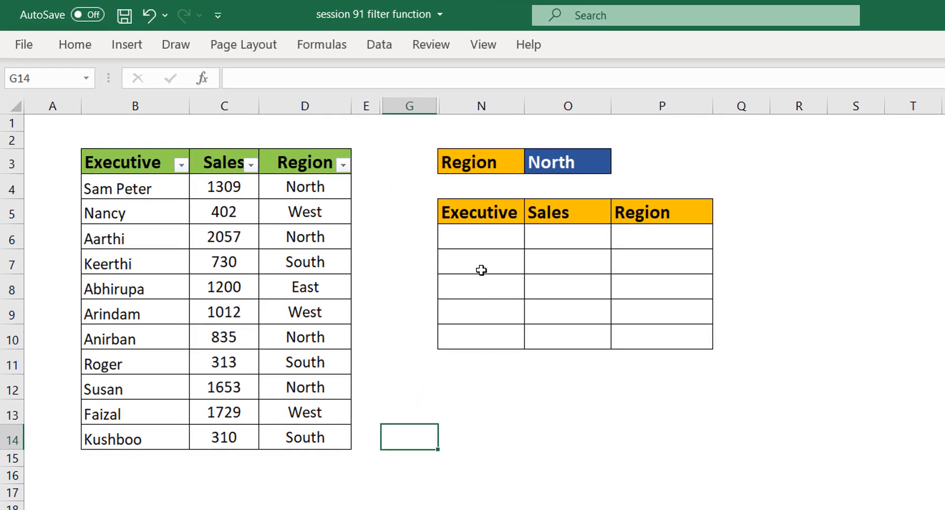
Step: Enter =FILTER(B4:D14,D4:D14=O3," Not Available") in N6 to extract the rows matching the chosen region
left_click(486, 246)
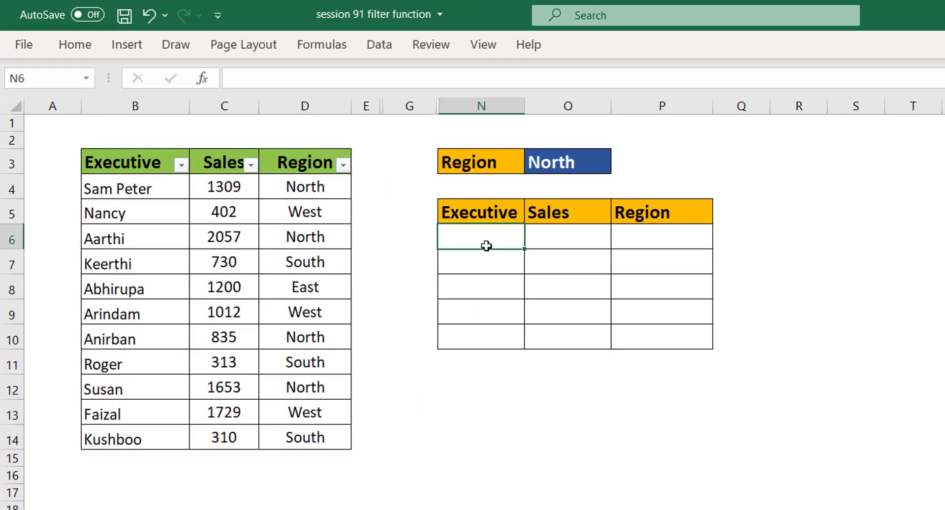
type("=FILTER(")
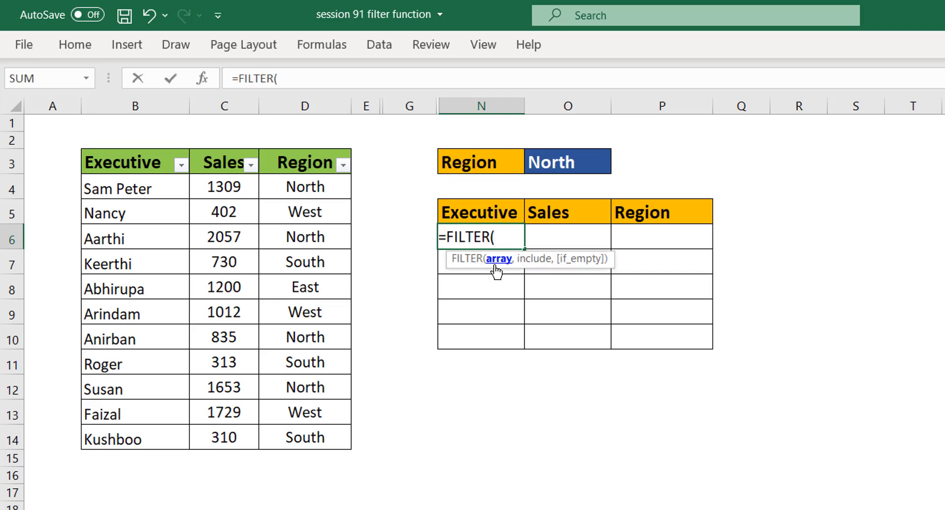
left_click_drag(119, 193, 126, 210)
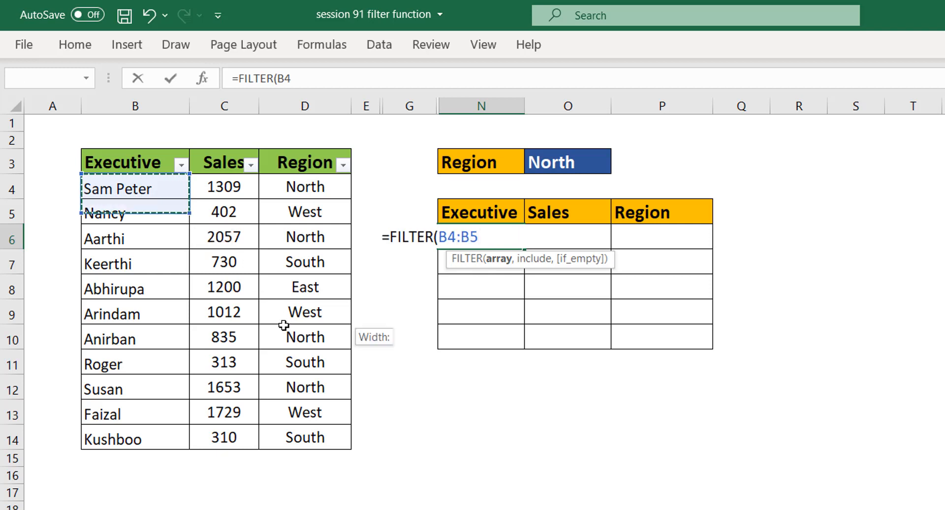
left_click_drag(284, 325, 296, 440)
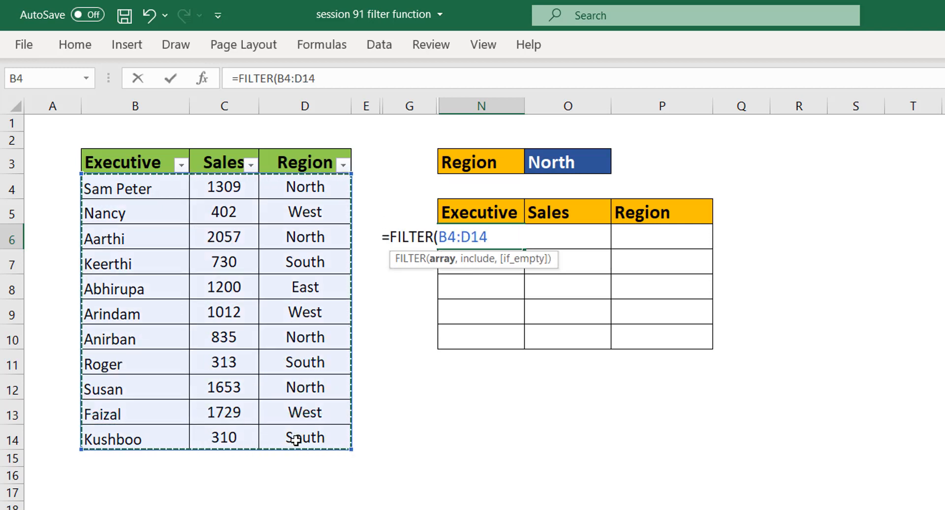
type(",")
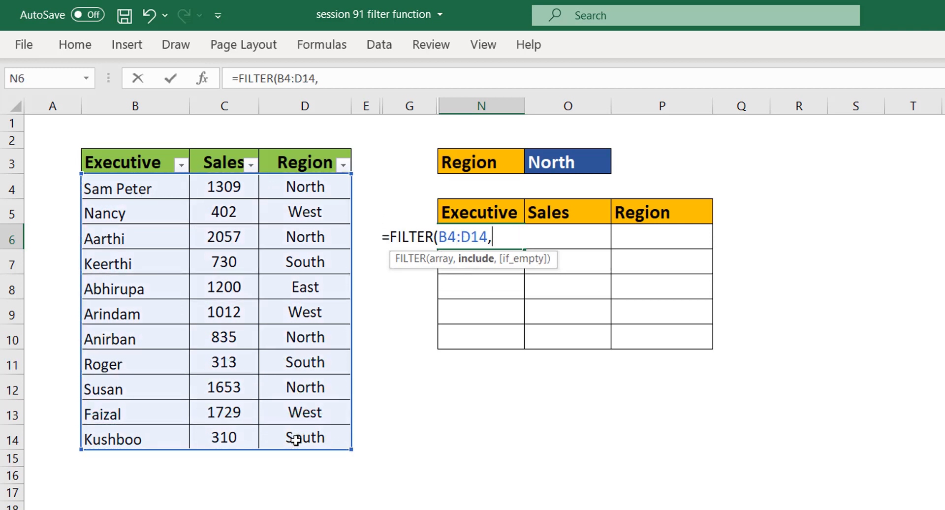
left_click_drag(302, 190, 305, 436)
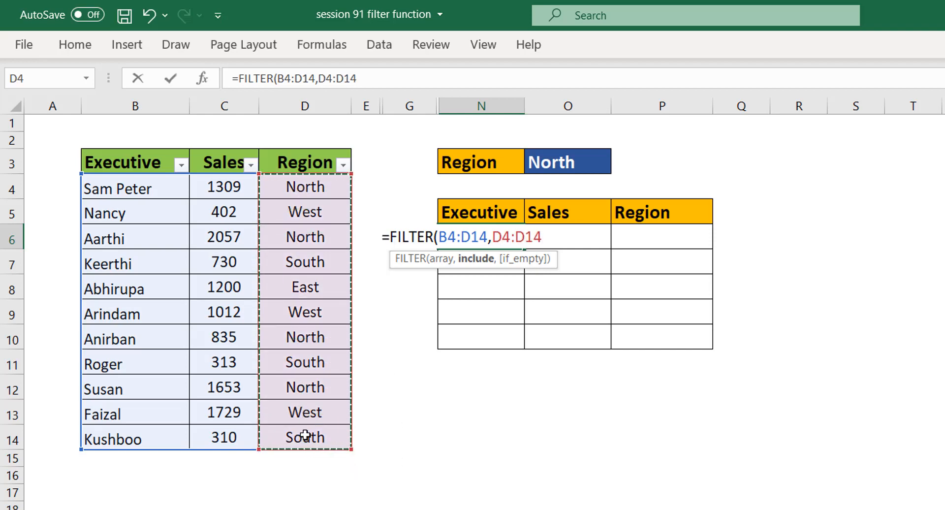
type("=")
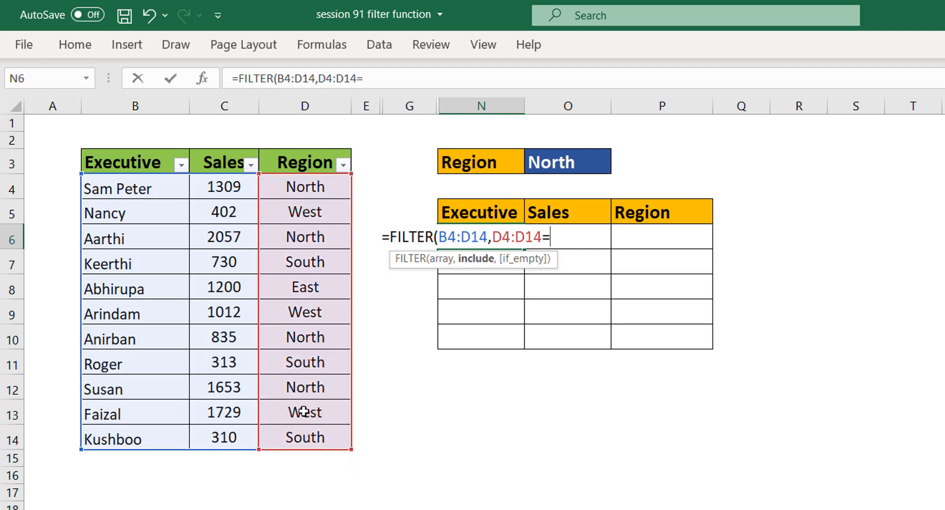
left_click(572, 159)
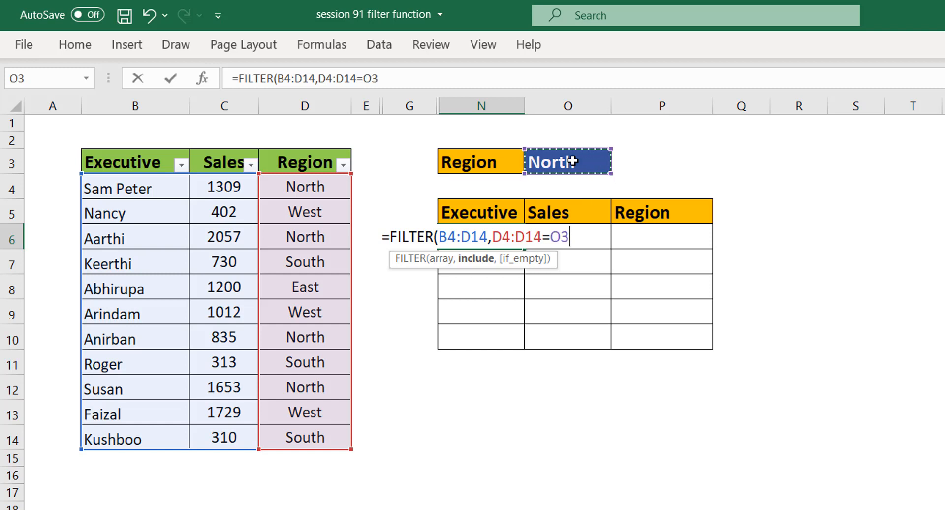
type(",")
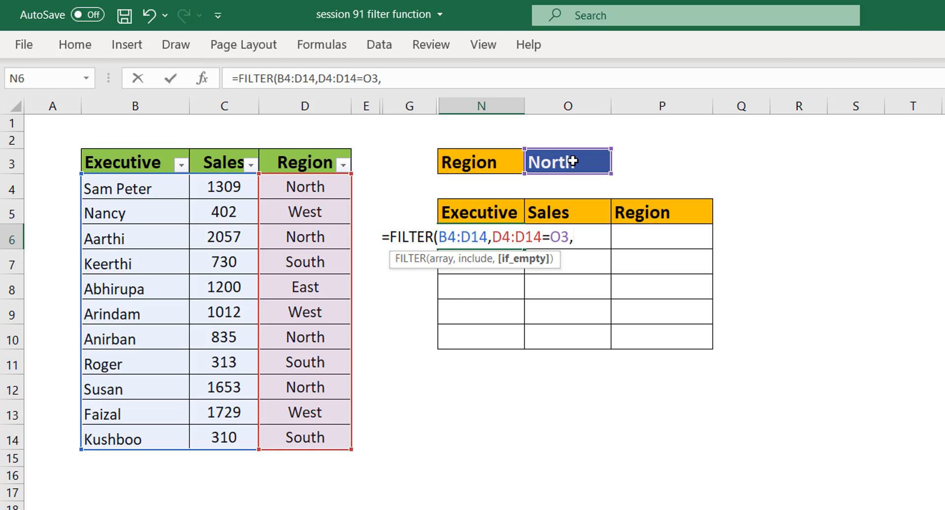
type("\" Not Available")
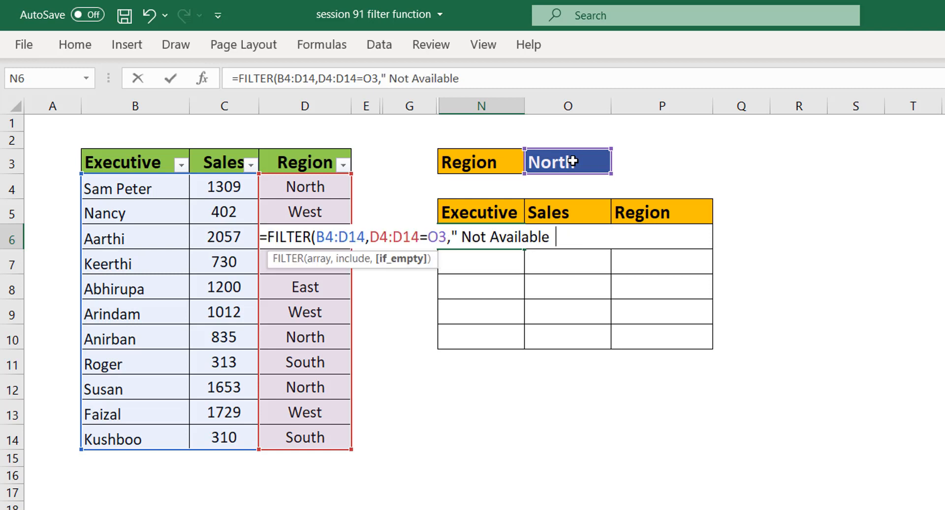
type("\")")
key("Return")
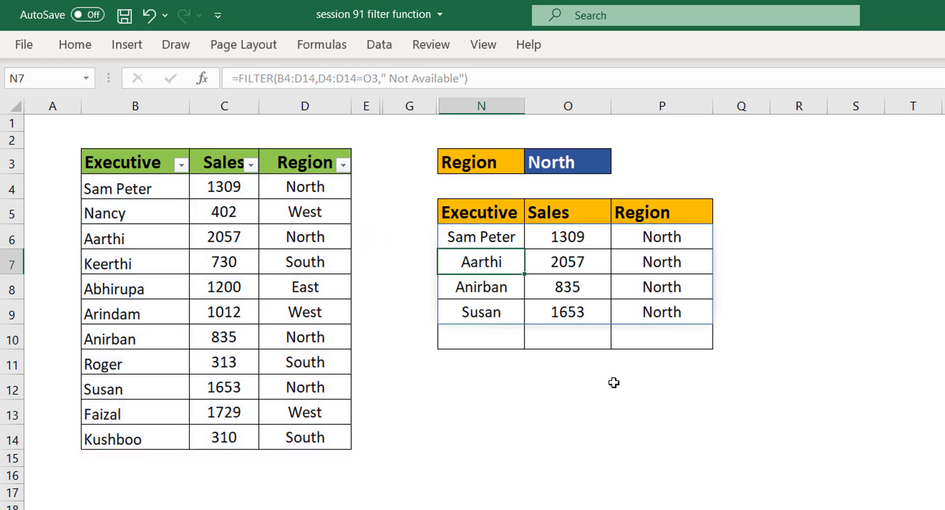
Step: Set the region criterion in O3 to West
left_click(571, 160)
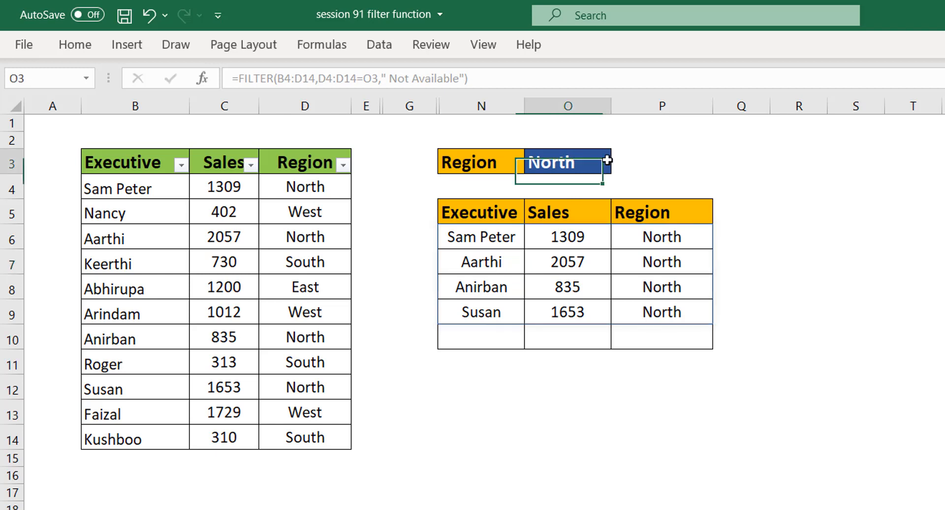
left_click(619, 166)
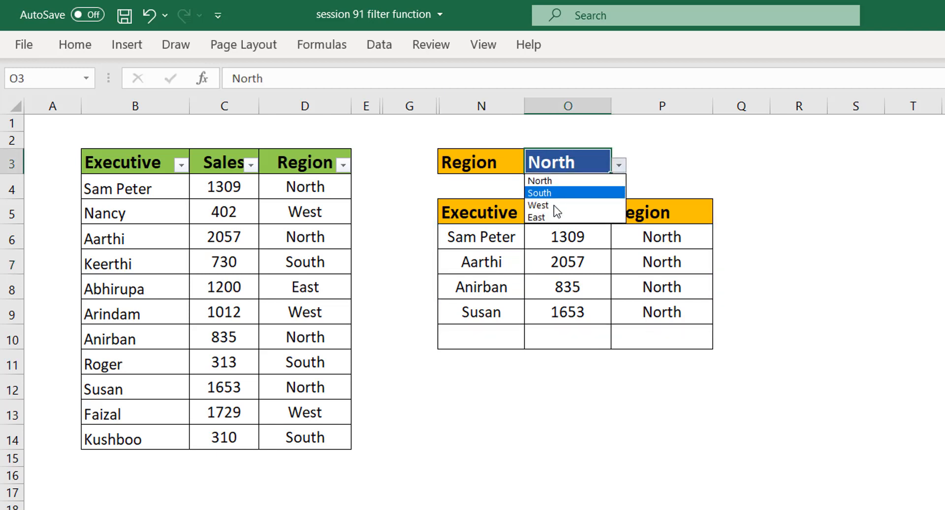
key("Escape")
left_click(552, 208)
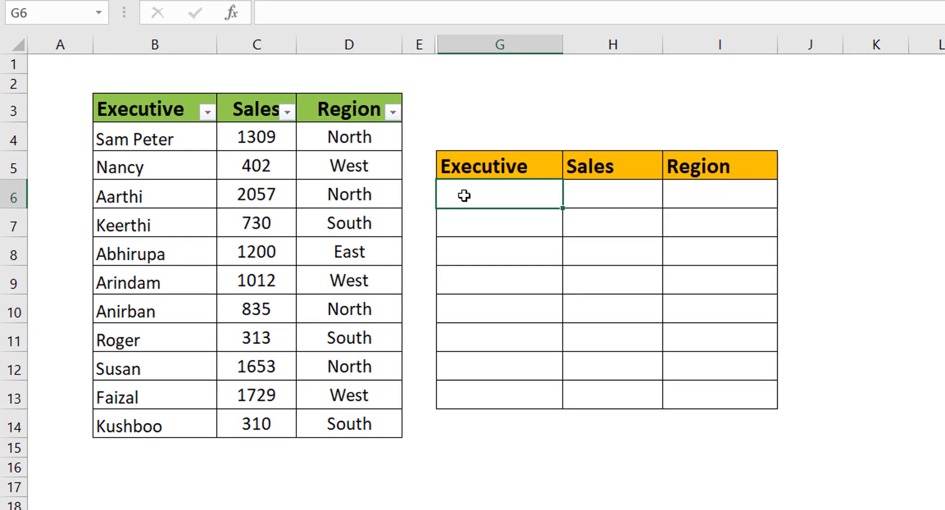
Step: Enter =FILTER(B4:D14,(D4:D14="North")+(D4:D14="south"),"NA") in G6 to extract rows from either region
type("=fil")
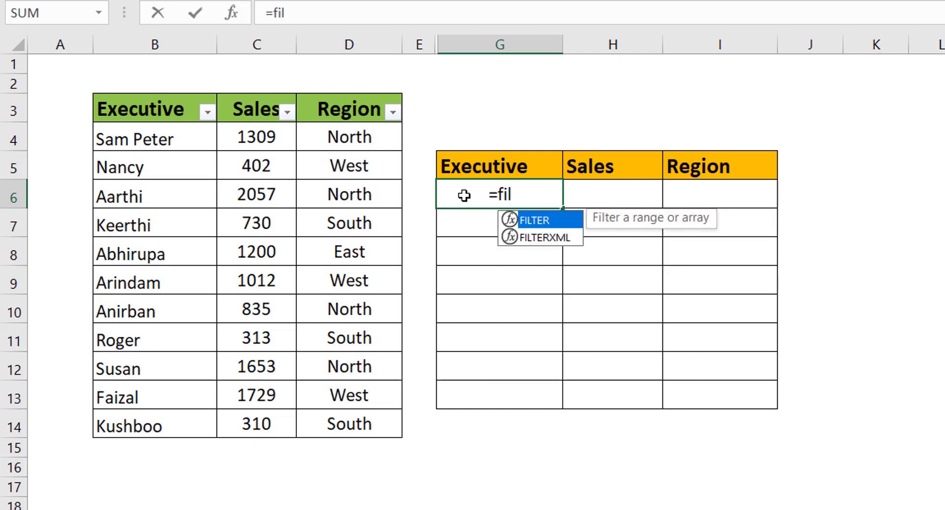
key("Tab")
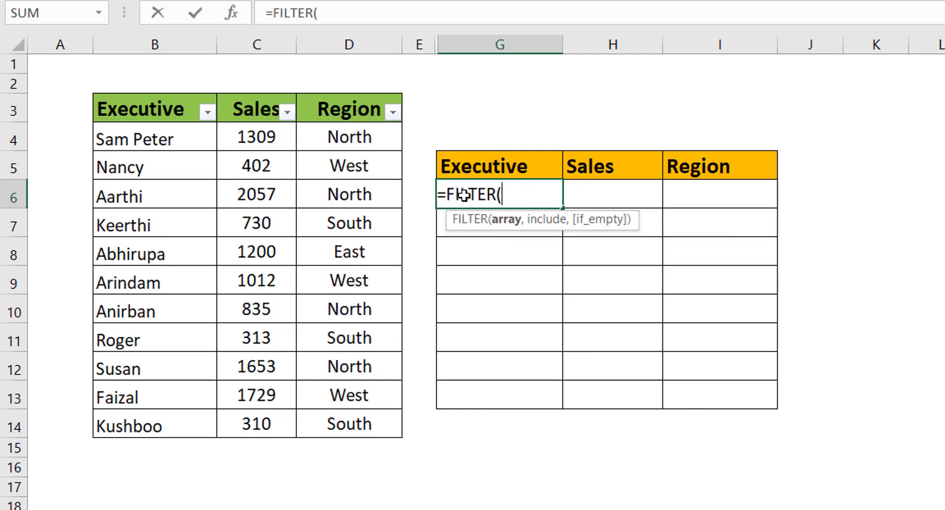
left_click_drag(121, 147, 321, 421)
type(",")
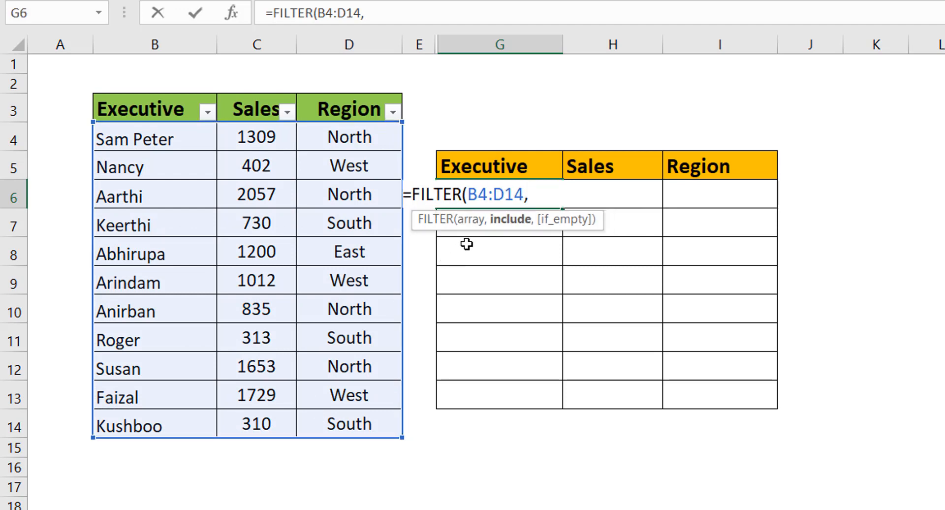
type("(")
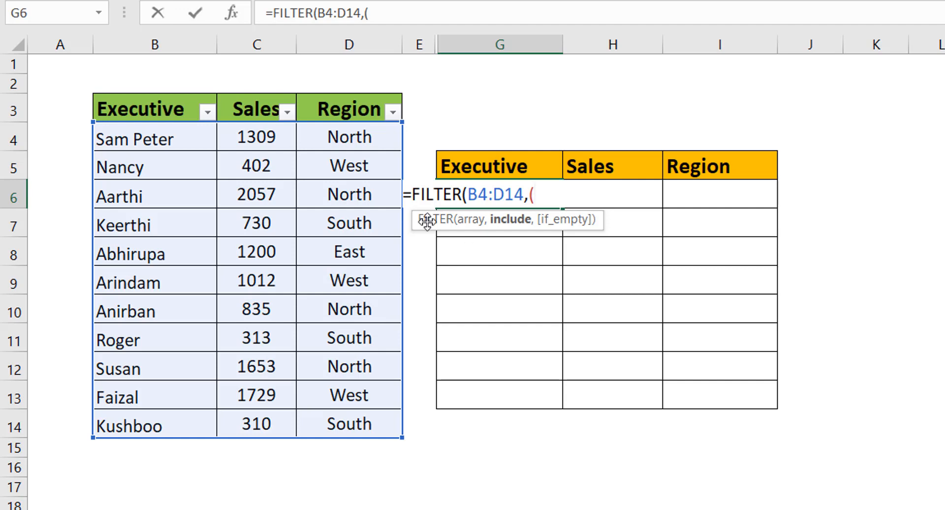
left_click_drag(342, 140, 328, 417)
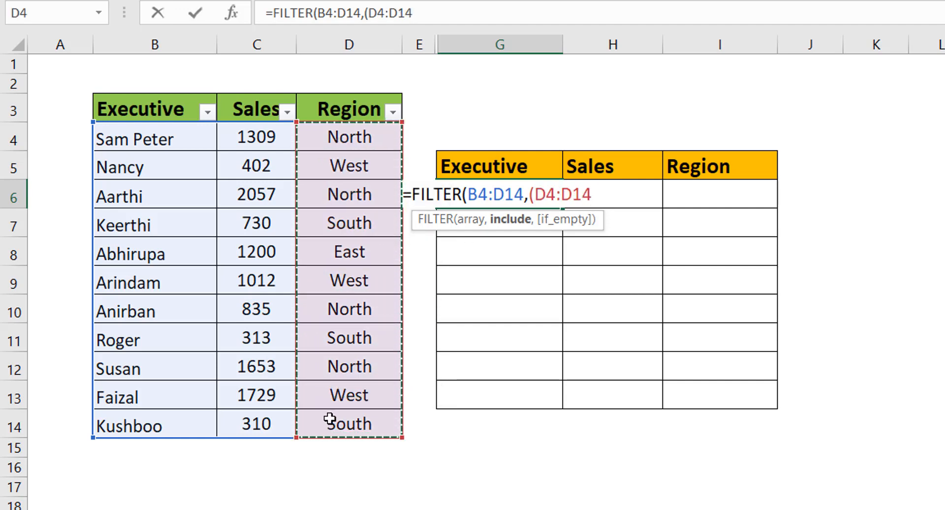
type("=\"")
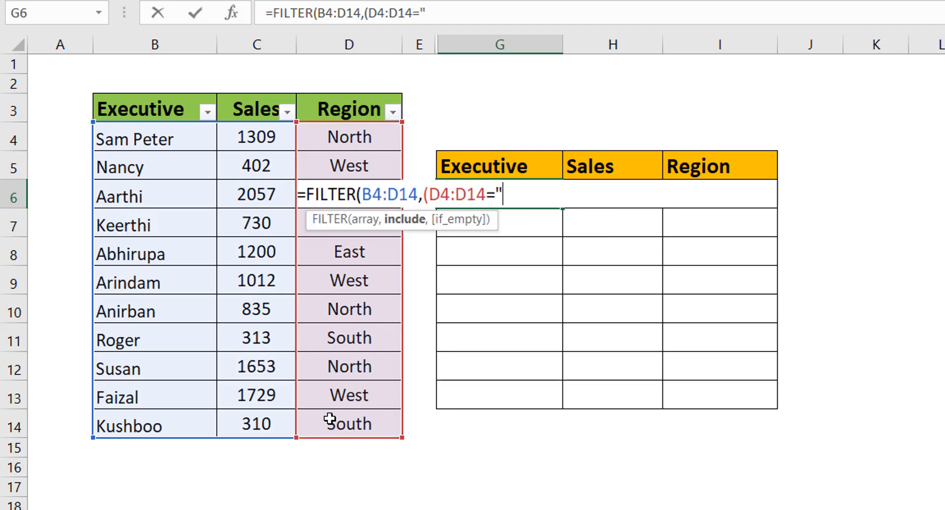
type("North")
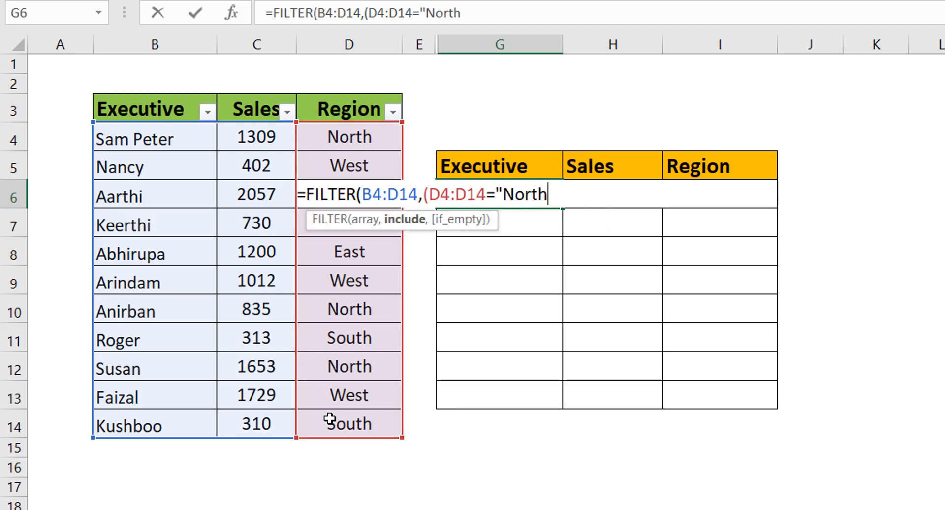
type("\")+(")
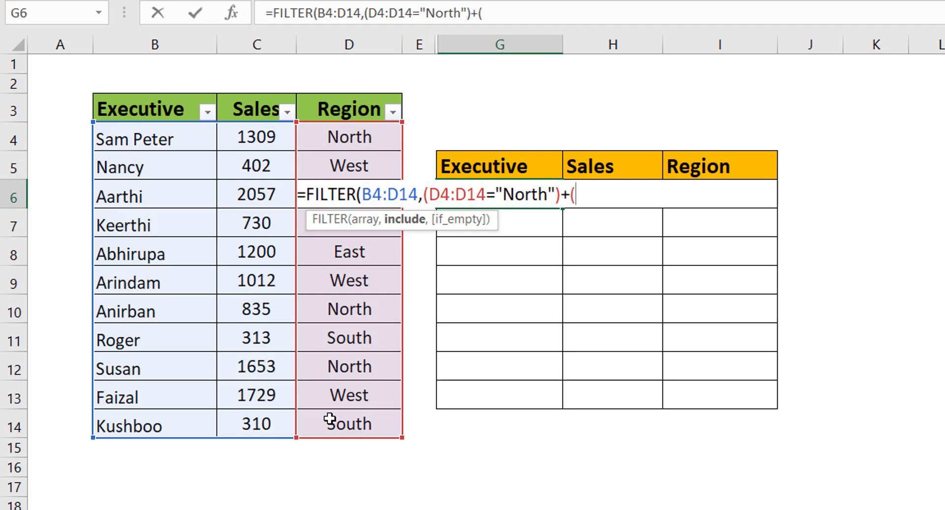
left_click_drag(327, 134, 332, 425)
type("=")
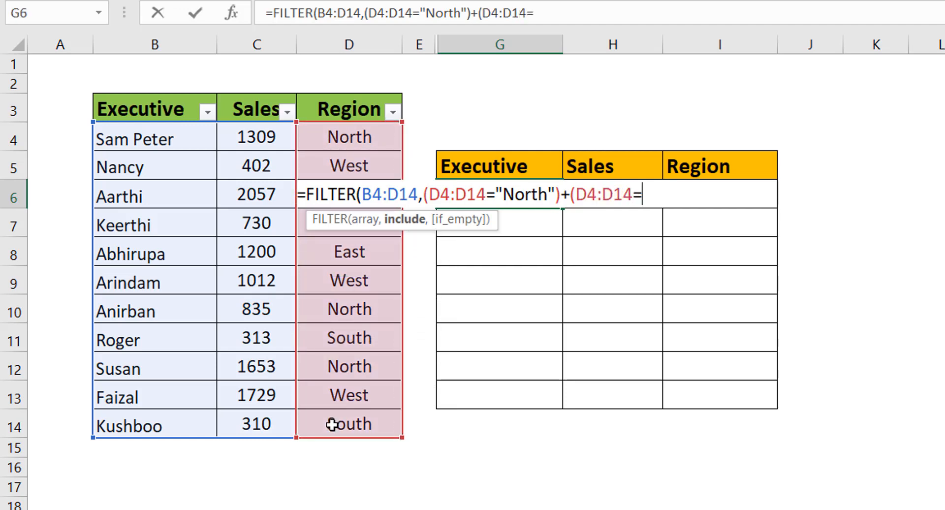
type("\"south")
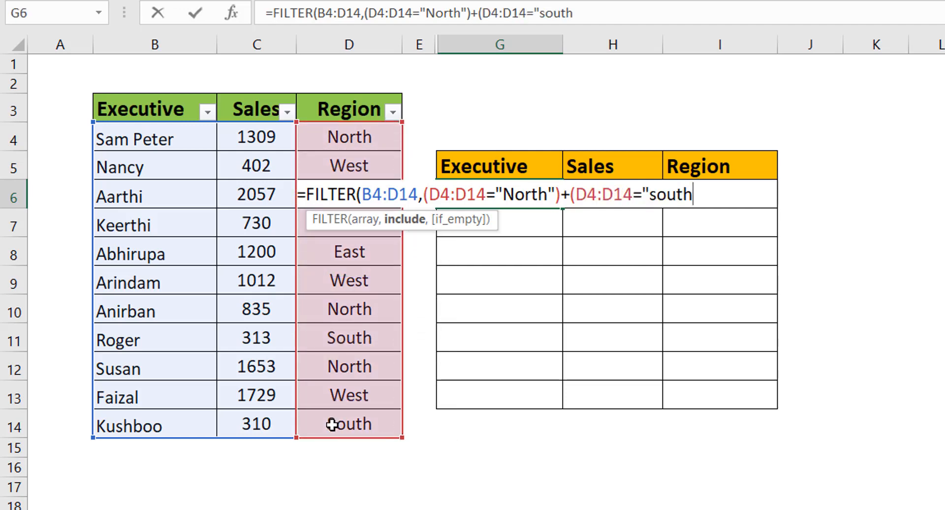
type("\")")
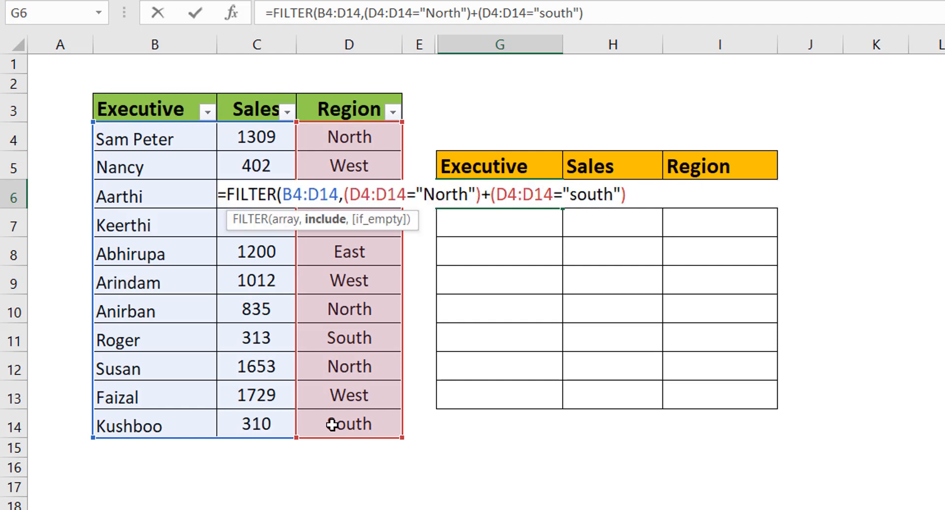
type(",\"")
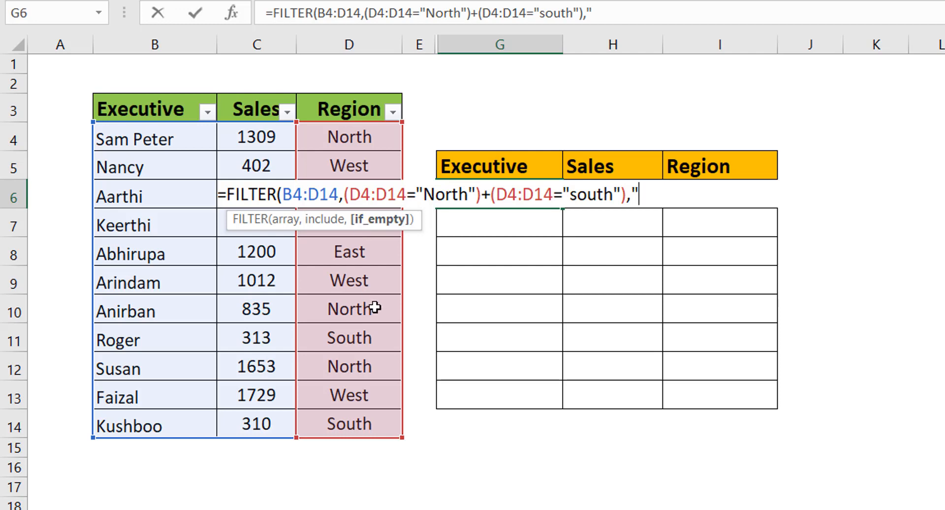
type("NA\")")
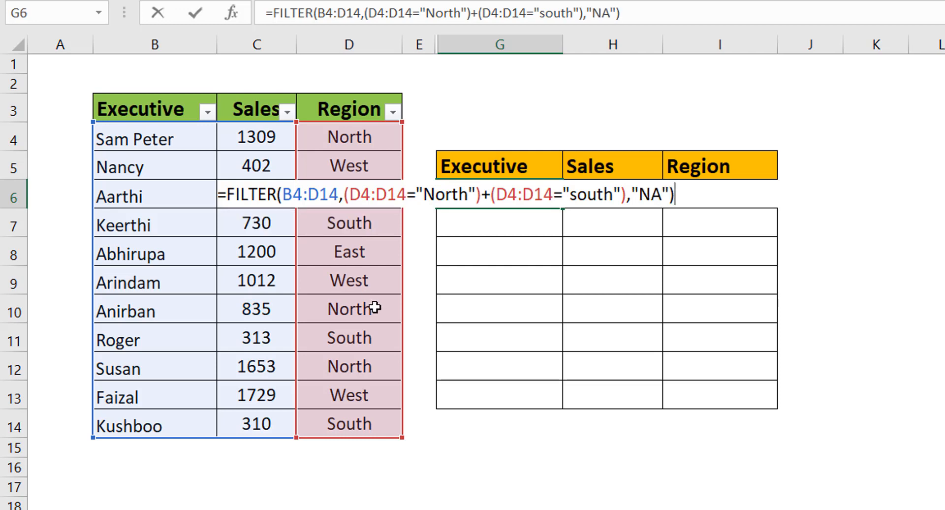
key("Return")
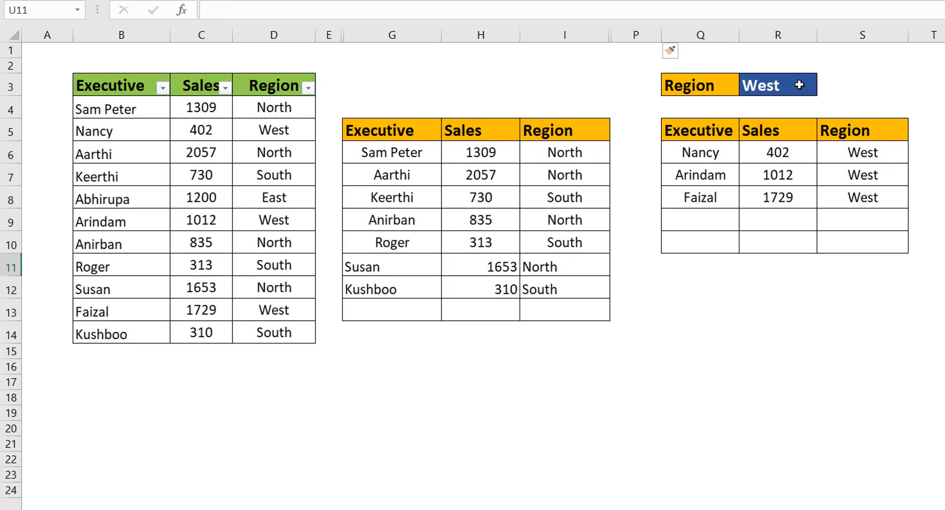
Step: Open the list of region choices for the criterion cell R3
left_click(800, 84)
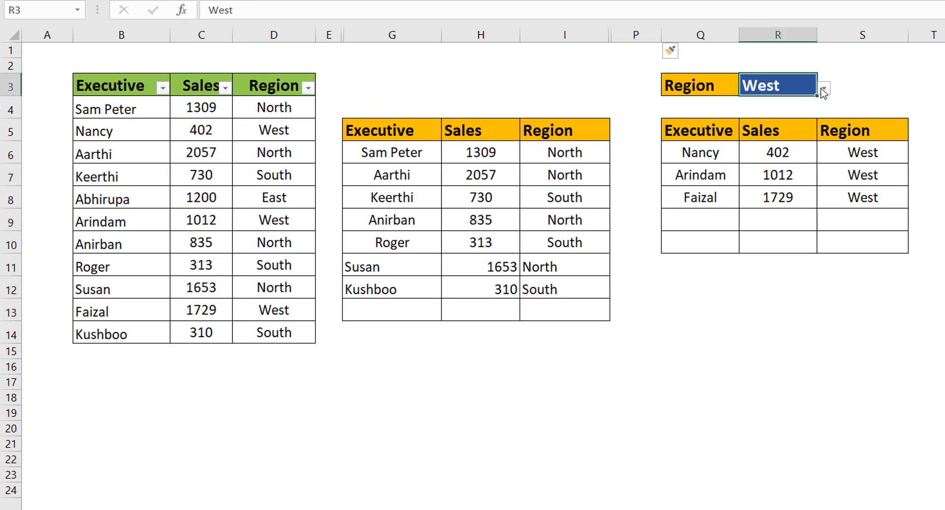
left_click(824, 89)
left_click(823, 89)
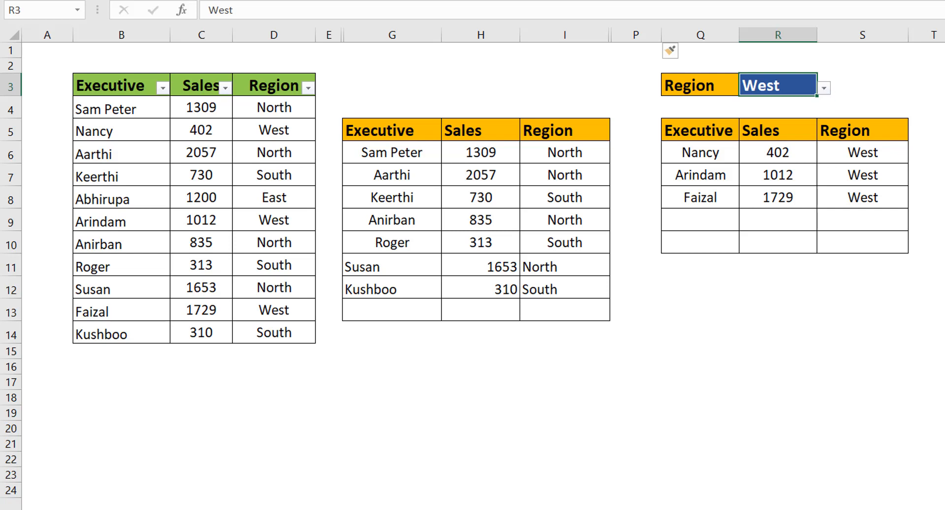